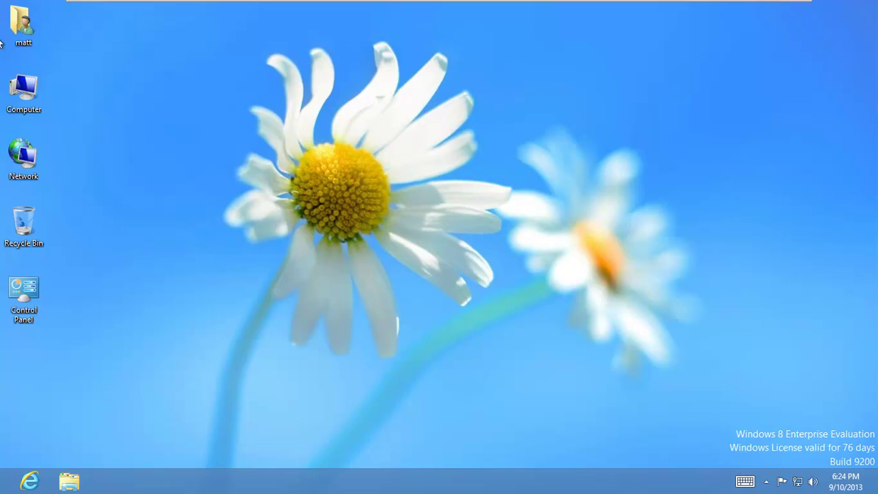
Browse the DCIM folder on the EXTDRIVE (E:) flash drive, then close the window
{"action": "left_click", "coordinate": [21, 96]}
{"action": "double_click", "coordinate": [23, 89]}
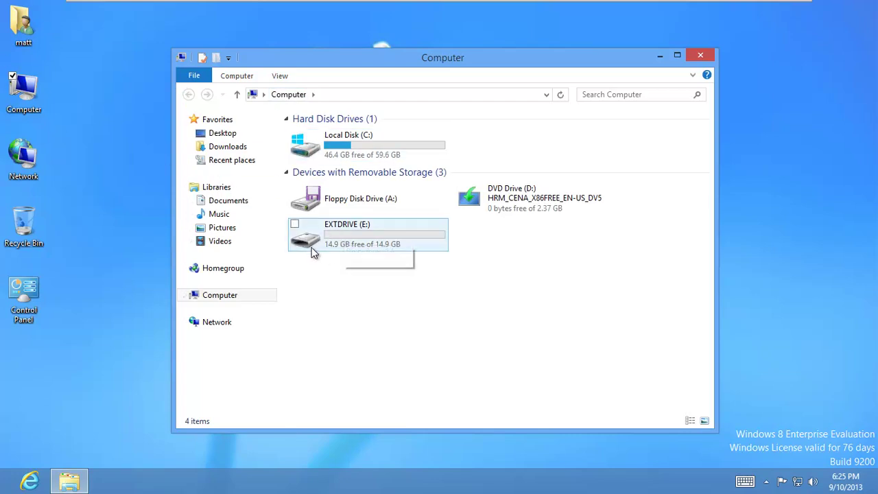
{"action": "left_click", "coordinate": [334, 244]}
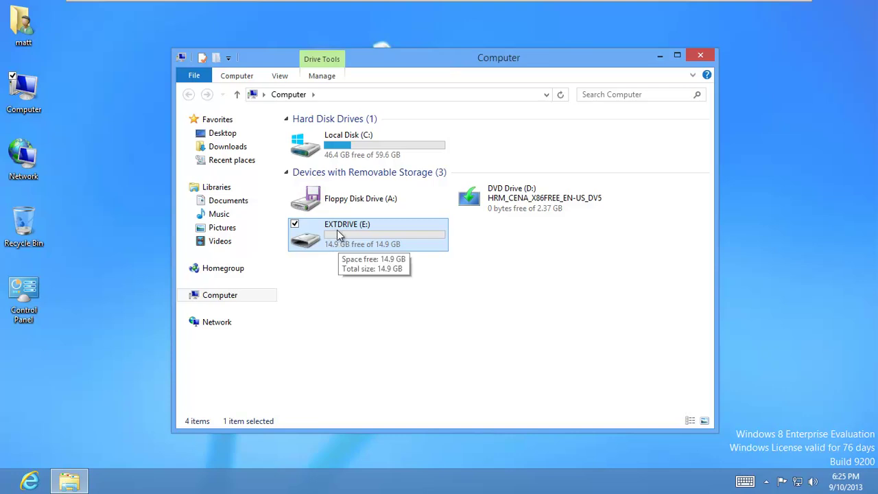
{"action": "double_click", "coordinate": [336, 229]}
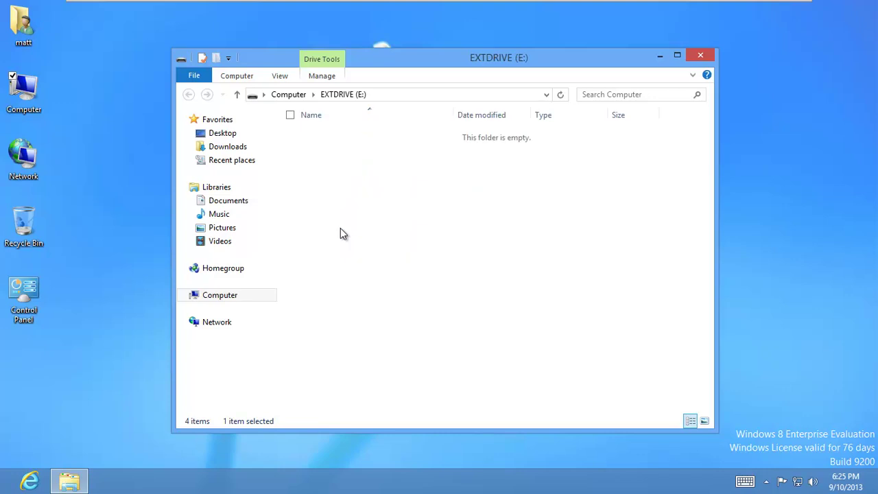
{"action": "double_click", "coordinate": [320, 134]}
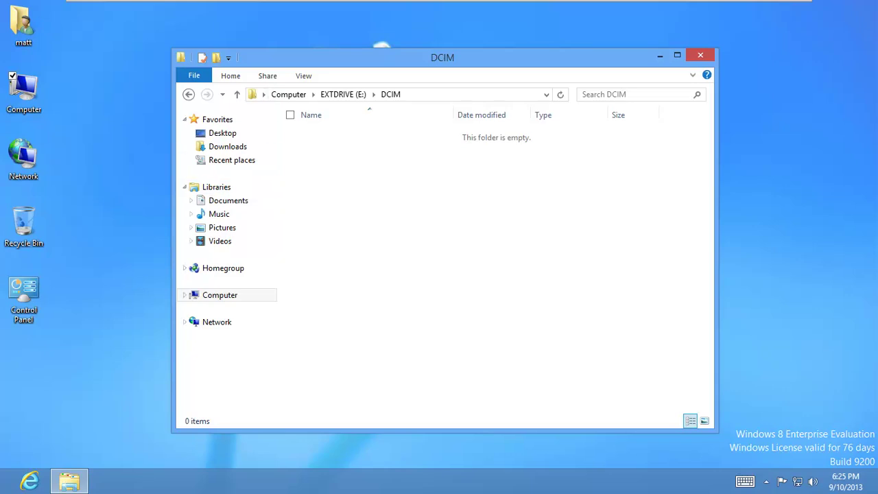
{"action": "left_click", "coordinate": [698, 56]}
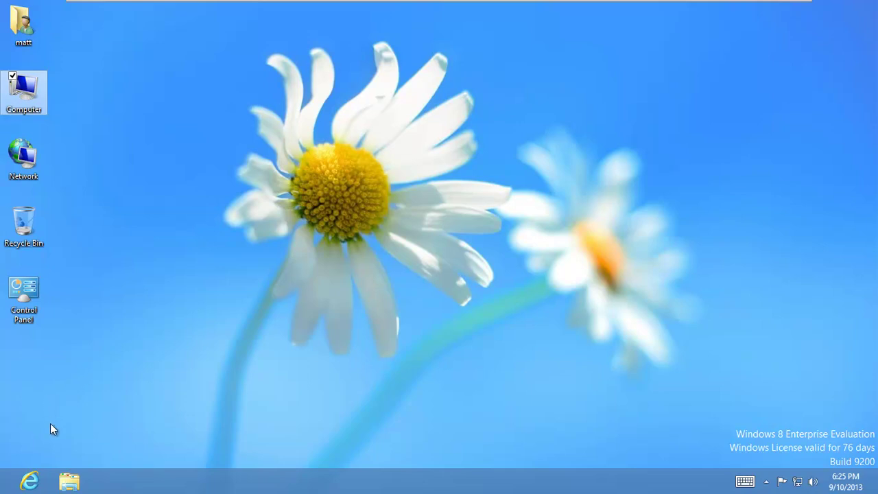
Launch Internet Explorer and go to filehippo.com
{"action": "left_click", "coordinate": [30, 481]}
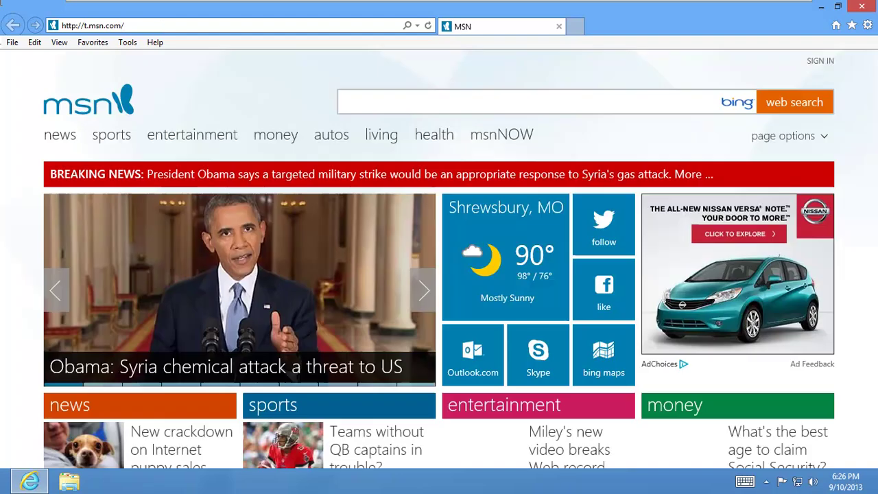
{"action": "left_click", "coordinate": [178, 28]}
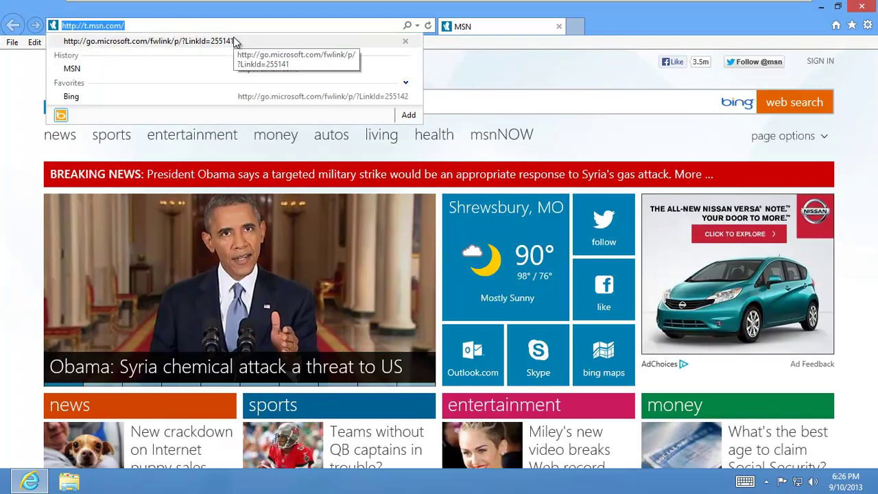
{"action": "type", "text": "file"}
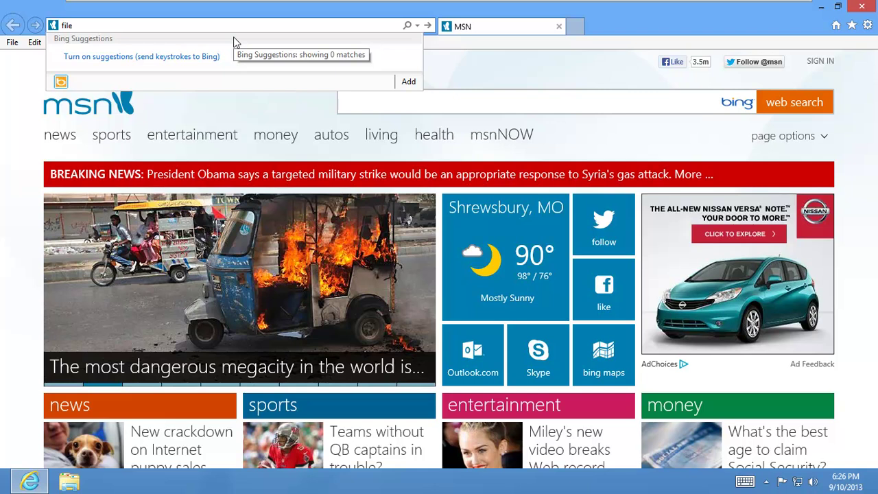
{"action": "type", "text": "hippo.co"}
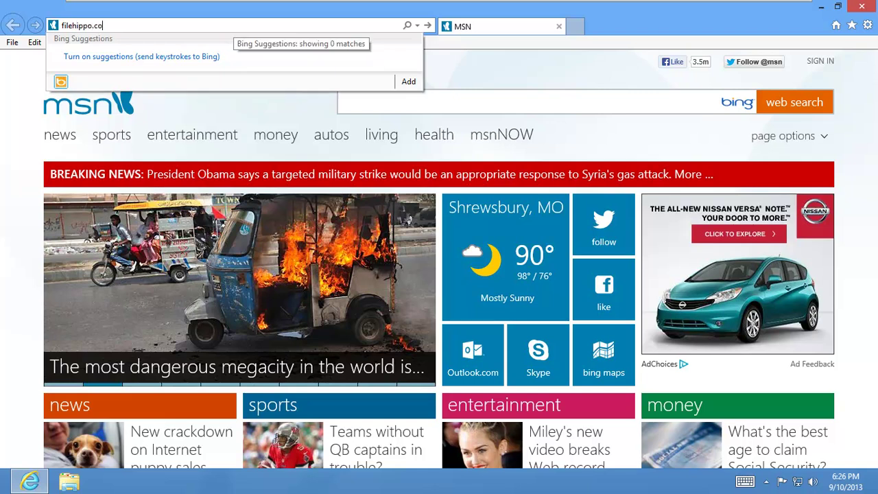
{"action": "type", "text": "m"}
{"action": "key", "text": "Return"}
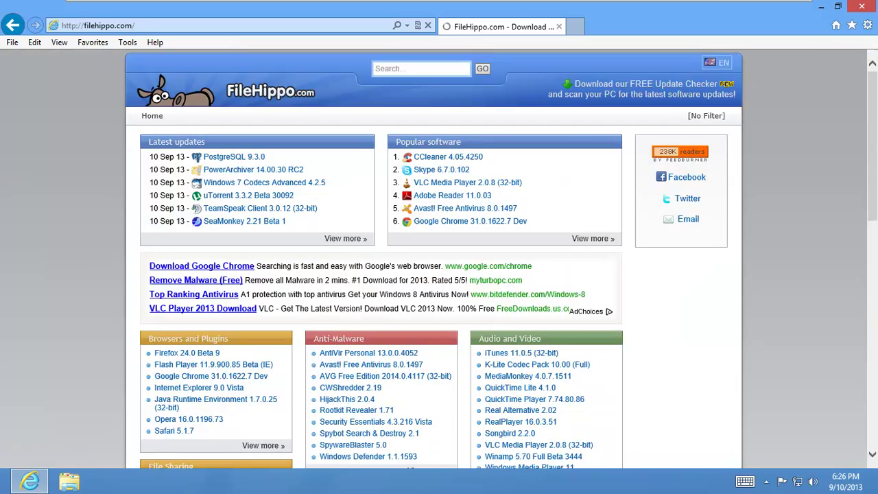
Find Recuva under Compression and Backup and download its latest version, rcsetup148.exe
{"action": "left_click_drag", "start_coordinate": [874, 186], "coordinate": [869, 288]}
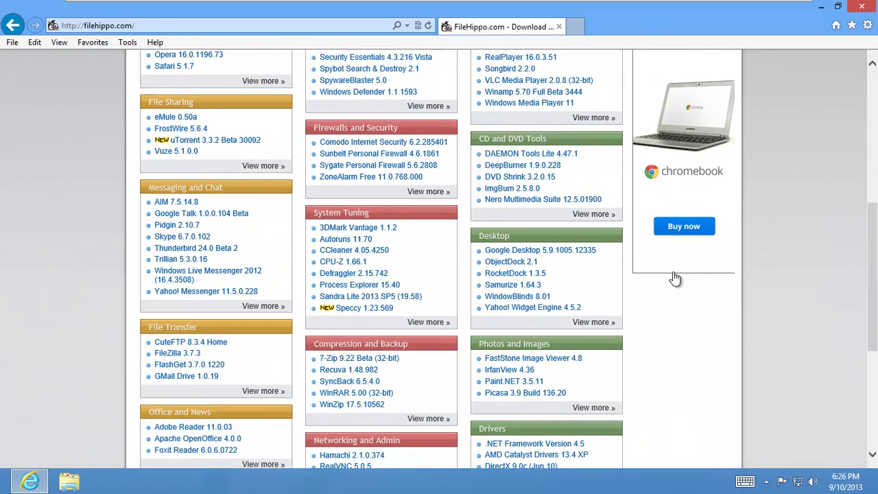
{"action": "left_click", "coordinate": [352, 371]}
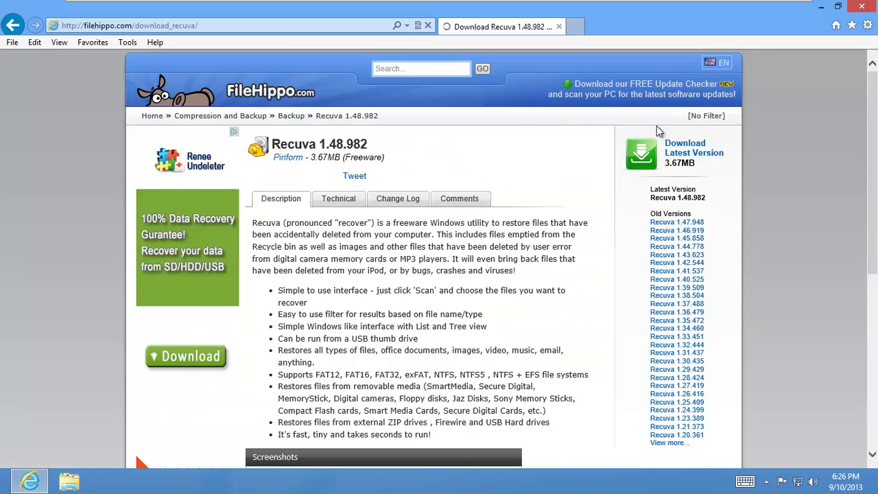
{"action": "left_click", "coordinate": [694, 157]}
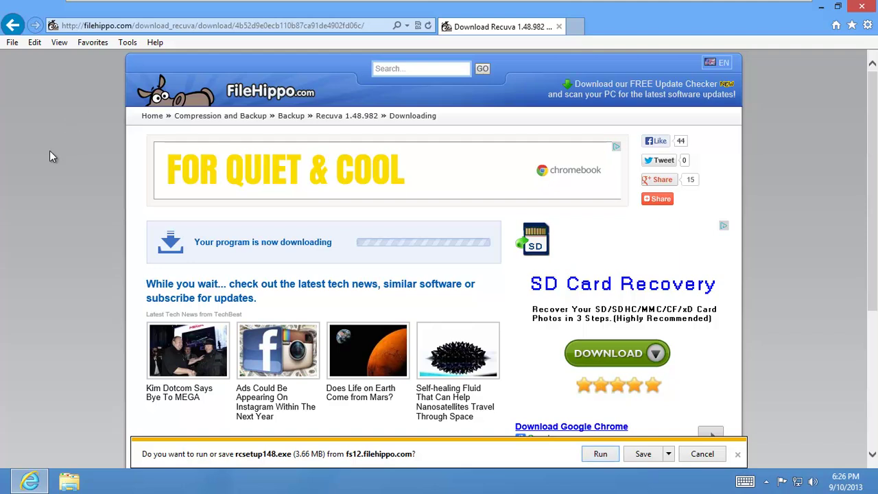
Run the downloaded rcsetup148.exe installer from the download prompt (Alt+R)
{"action": "key", "text": "alt+r"}
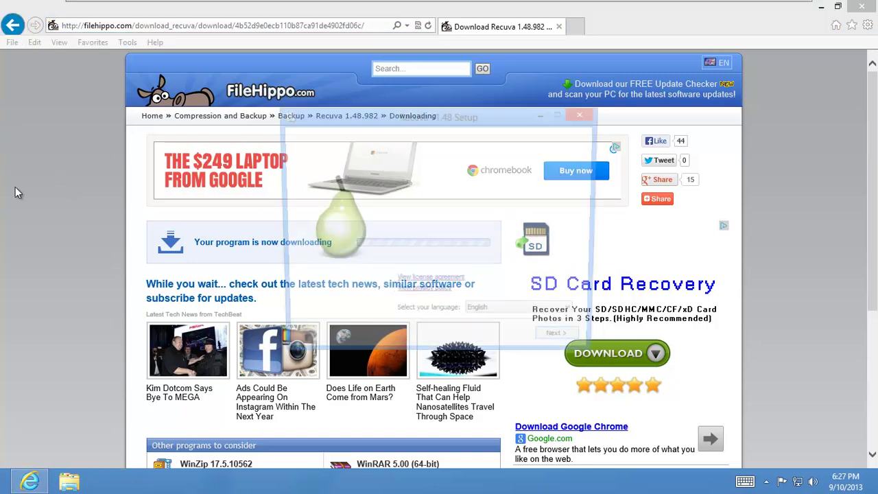
Install Recuva v1.48 with default options, unchecking the Google Toolbar and View Release notes
{"action": "left_click", "coordinate": [564, 345]}
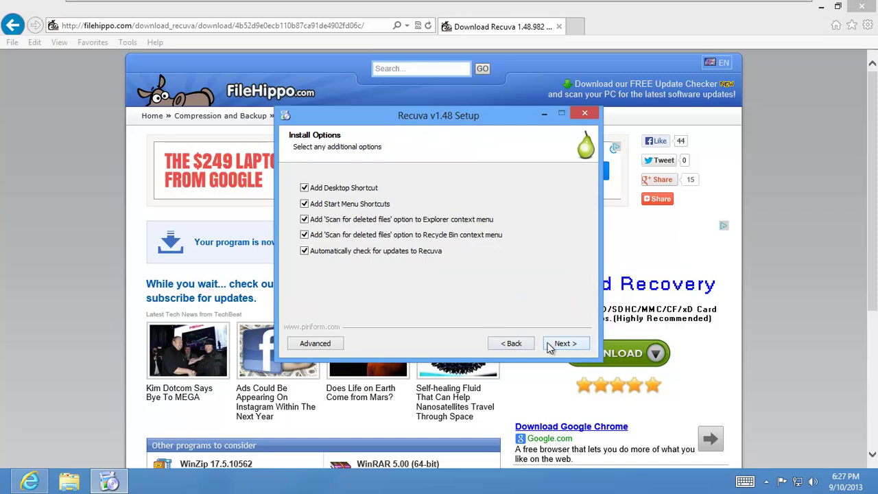
{"action": "left_click", "coordinate": [550, 346]}
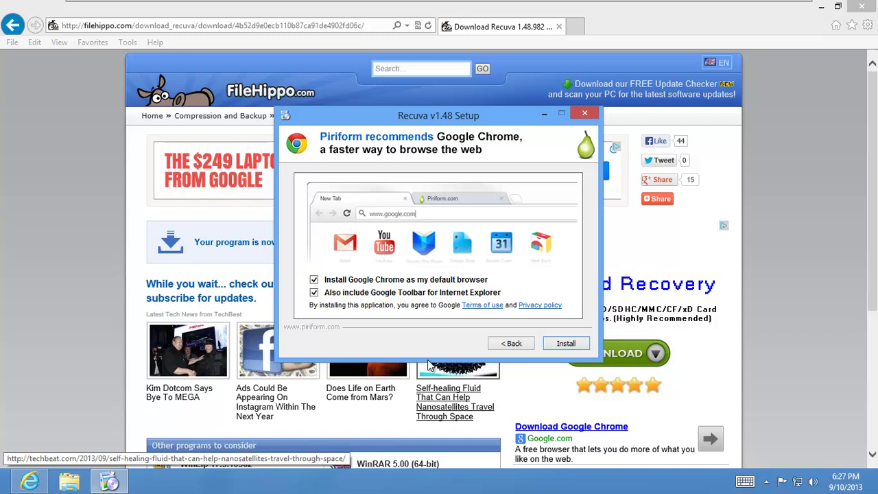
{"action": "left_click", "coordinate": [314, 293]}
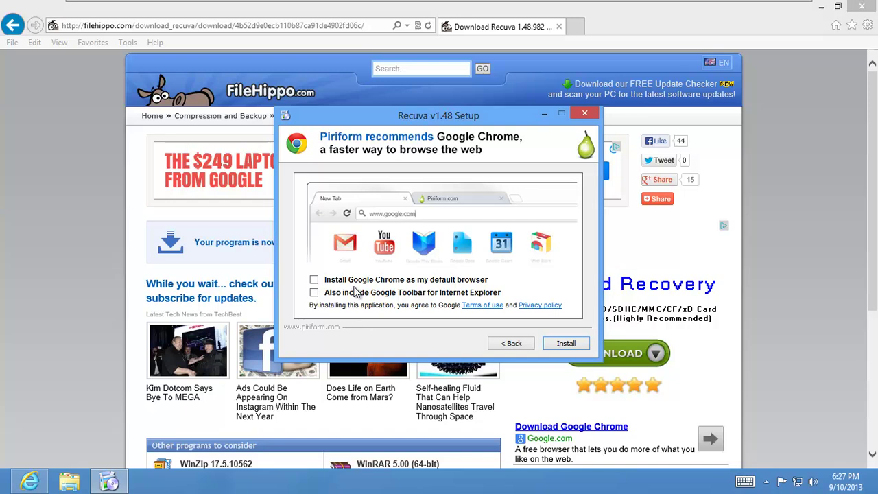
{"action": "left_click", "coordinate": [565, 344]}
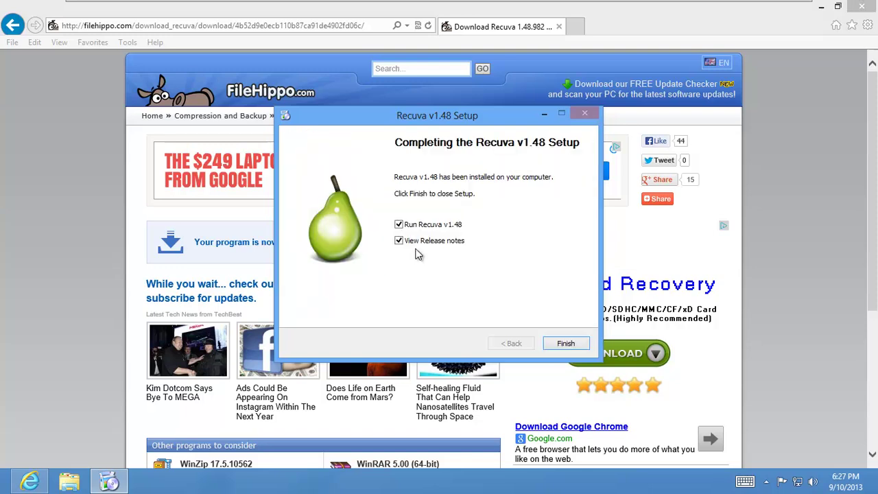
{"action": "left_click", "coordinate": [415, 241]}
{"action": "left_click", "coordinate": [573, 345]}
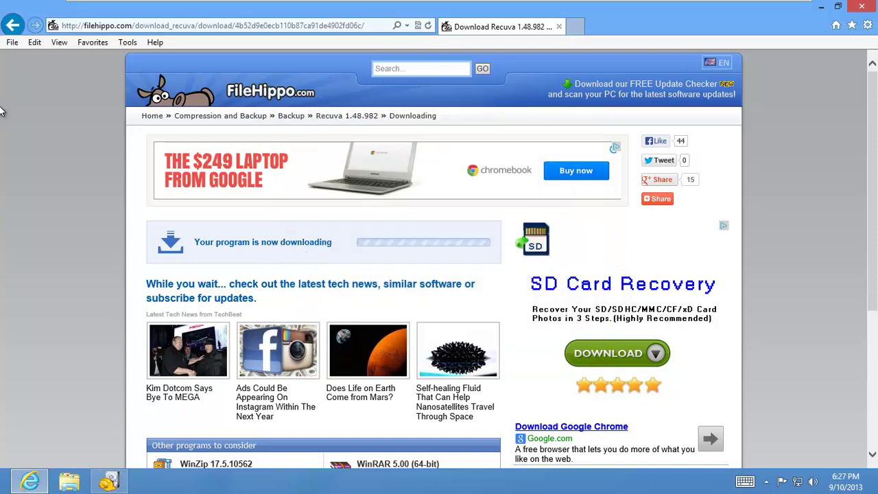
Bring up the Recuva Wizard and choose to recover only pictures
{"action": "left_click", "coordinate": [819, 8]}
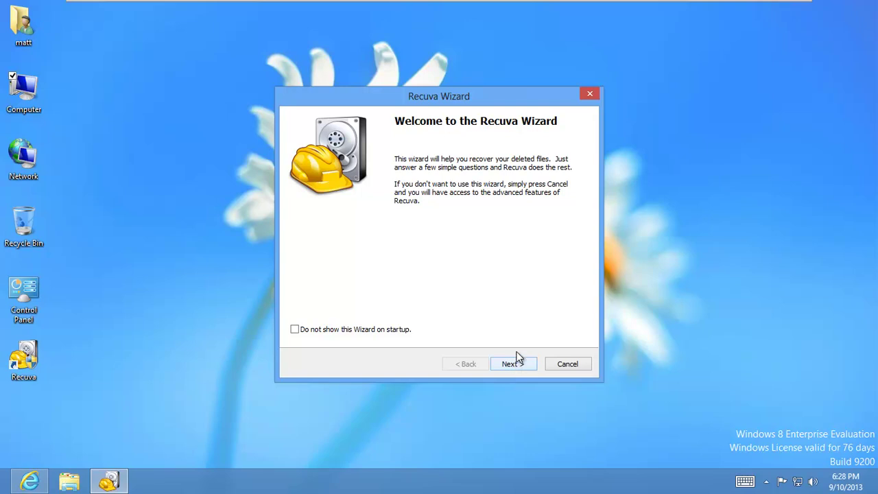
{"action": "left_click", "coordinate": [513, 363]}
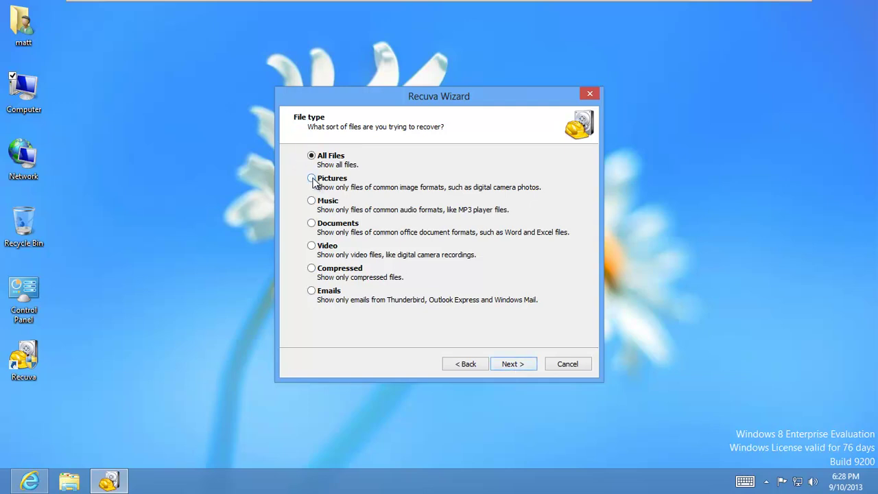
{"action": "left_click", "coordinate": [312, 179]}
{"action": "left_click", "coordinate": [507, 365]}
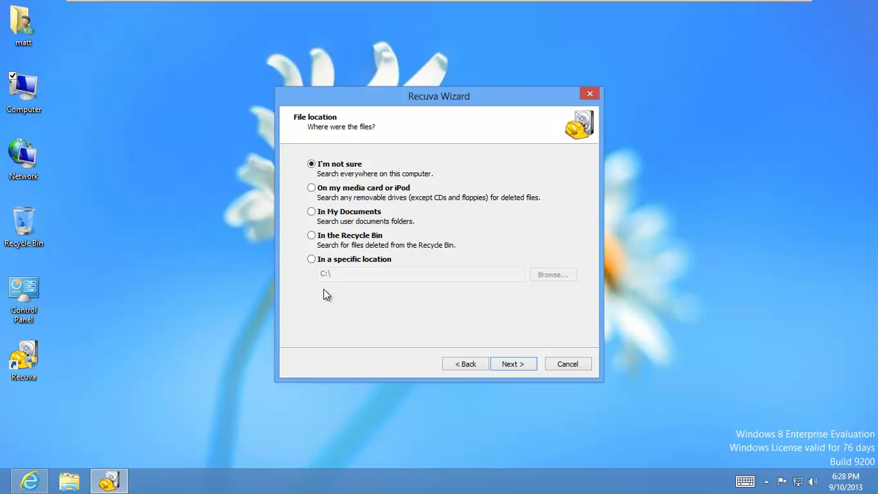
Set the search location to the EXTDRIVE (E:) flash drive and start the scan
{"action": "left_click", "coordinate": [332, 259]}
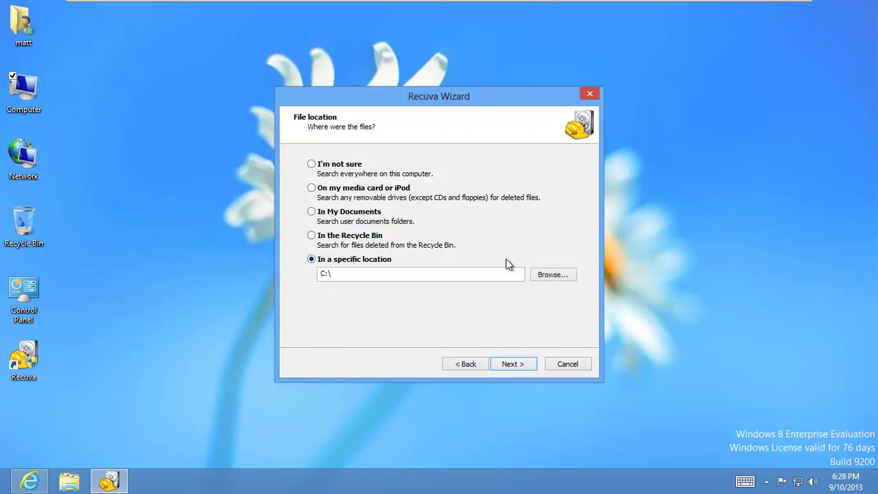
{"action": "left_click", "coordinate": [553, 275]}
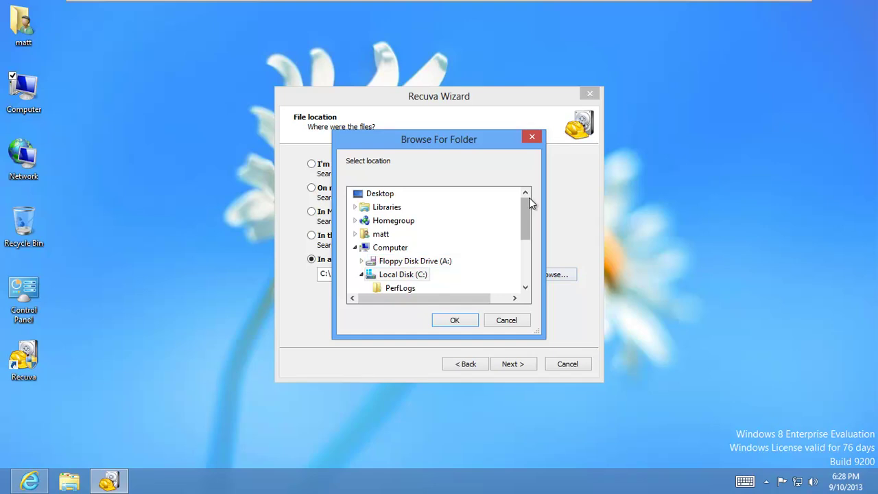
{"action": "left_click_drag", "start_coordinate": [525, 209], "coordinate": [532, 259]}
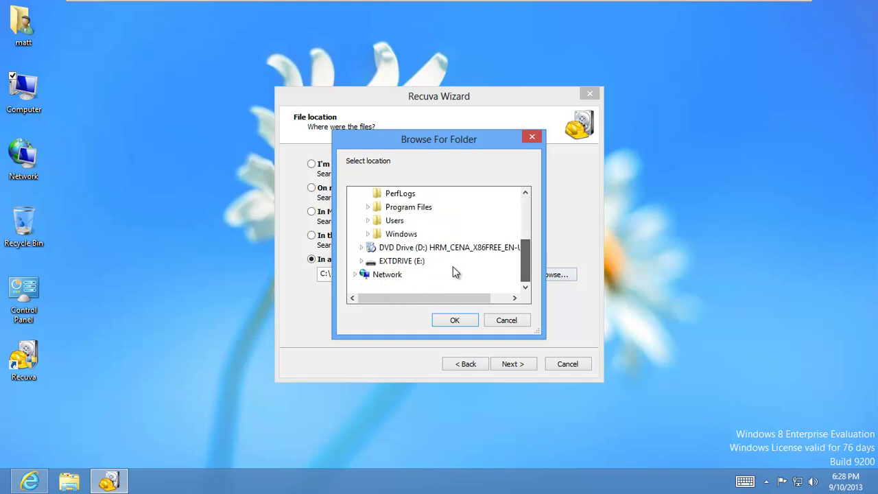
{"action": "left_click", "coordinate": [402, 265]}
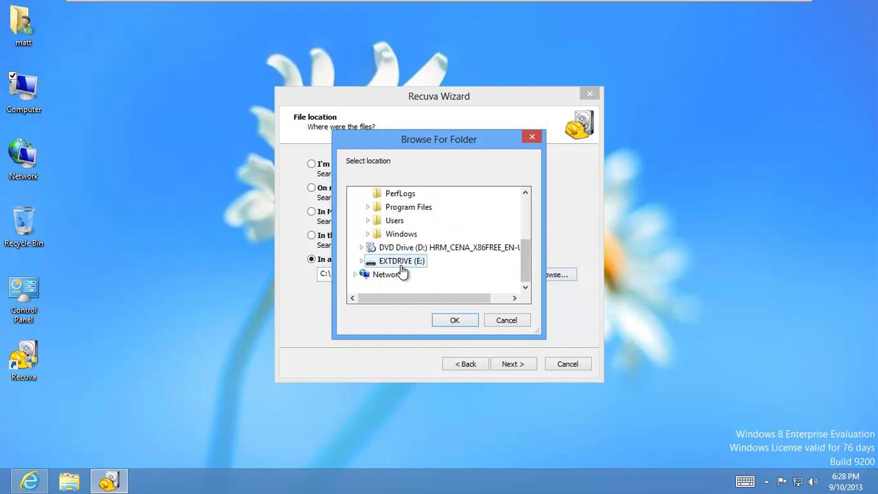
{"action": "left_click", "coordinate": [463, 321]}
{"action": "left_click", "coordinate": [512, 364]}
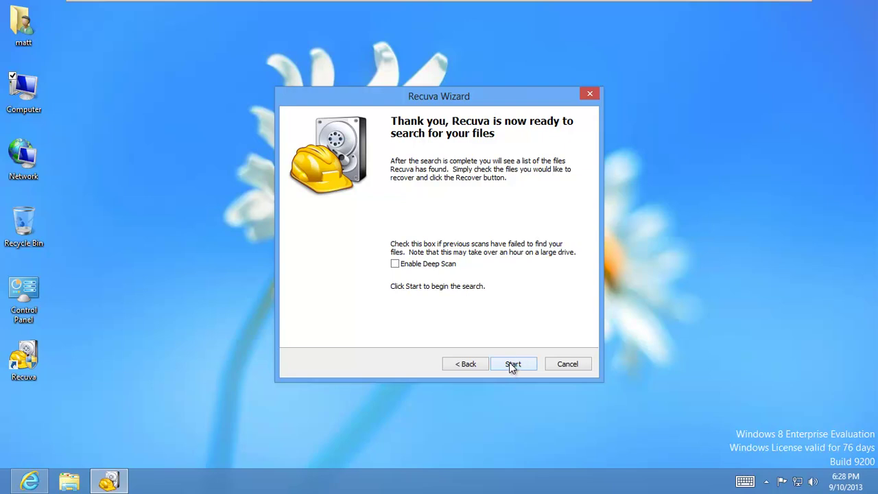
{"action": "left_click", "coordinate": [511, 365]}
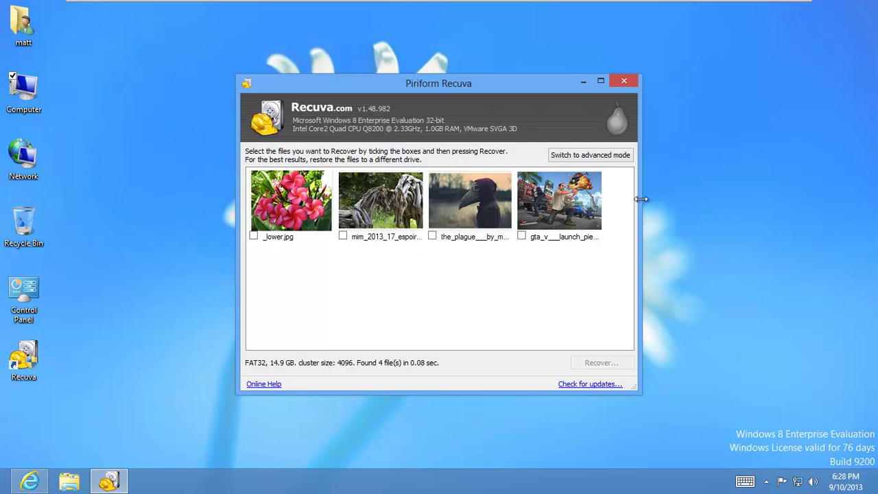
Tick _lower.jpg for recovery and look over the other found pictures' options
{"action": "left_click", "coordinate": [253, 237]}
{"action": "left_click", "coordinate": [351, 236]}
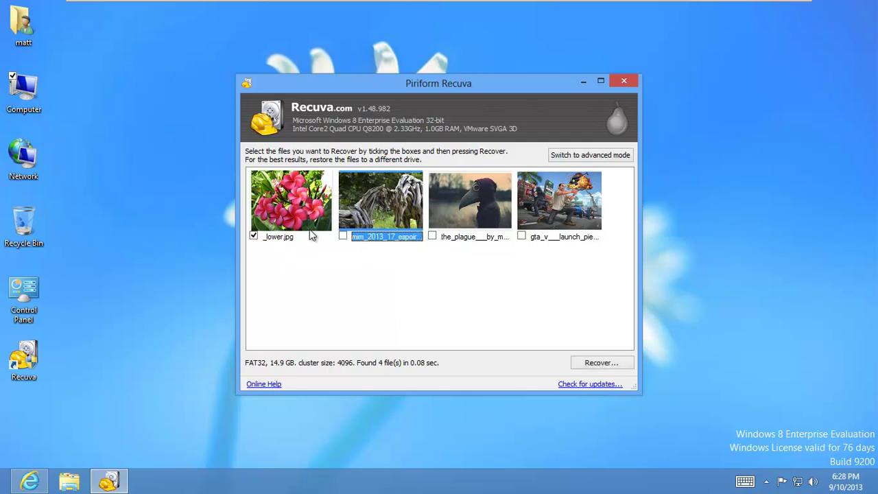
{"action": "right_click", "coordinate": [341, 258]}
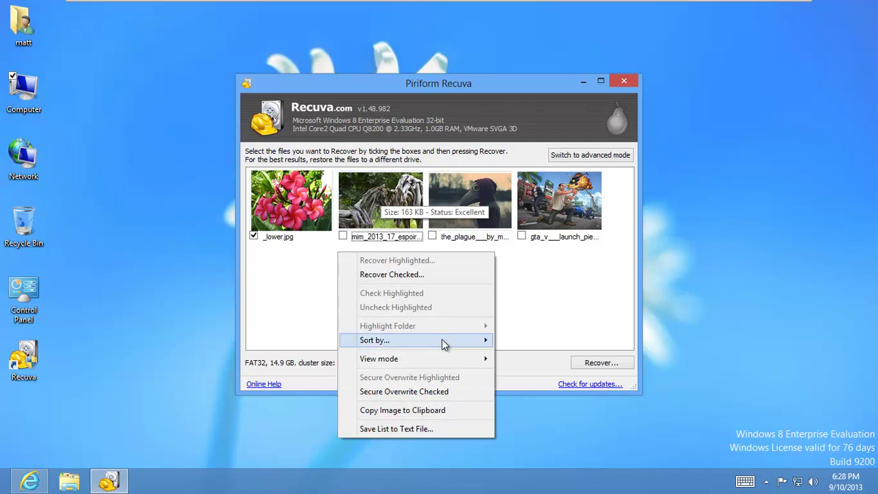
{"action": "mouse_move", "coordinate": [442, 347]}
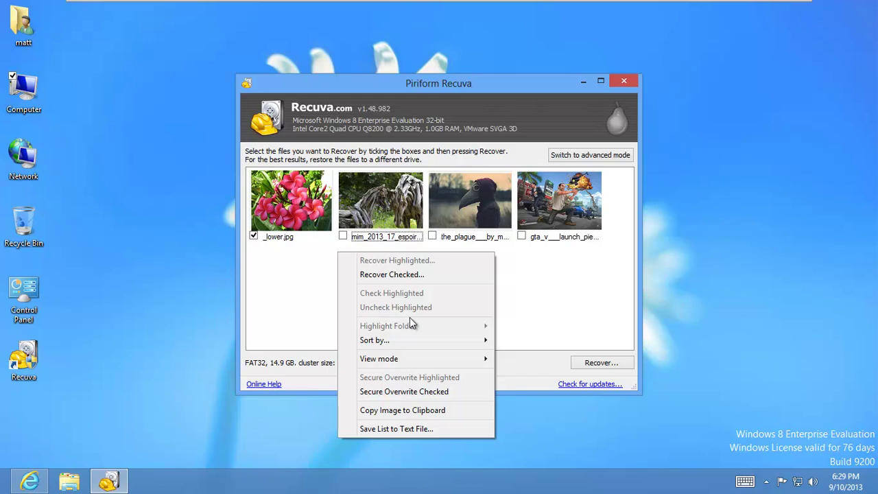
{"action": "left_click", "coordinate": [310, 199]}
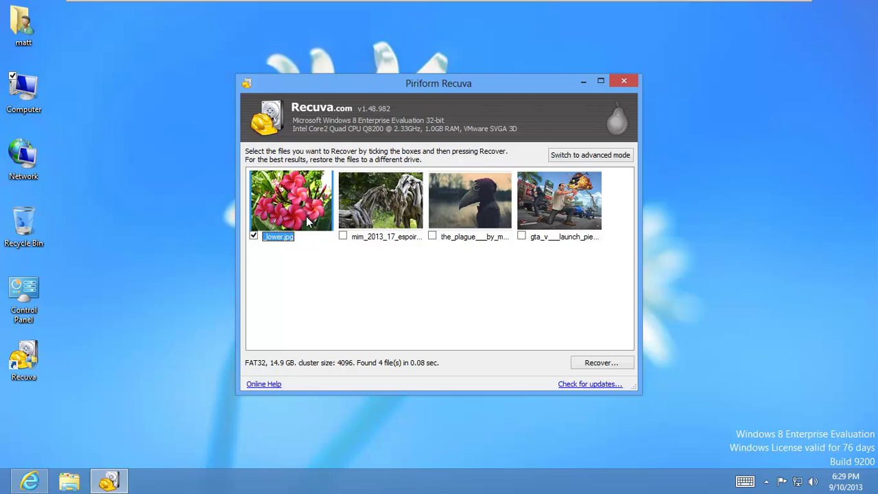
Select all four found pictures, Check Highlighted, and choose Recover
{"action": "key", "text": "ctrl+a"}
{"action": "right_click", "coordinate": [350, 198]}
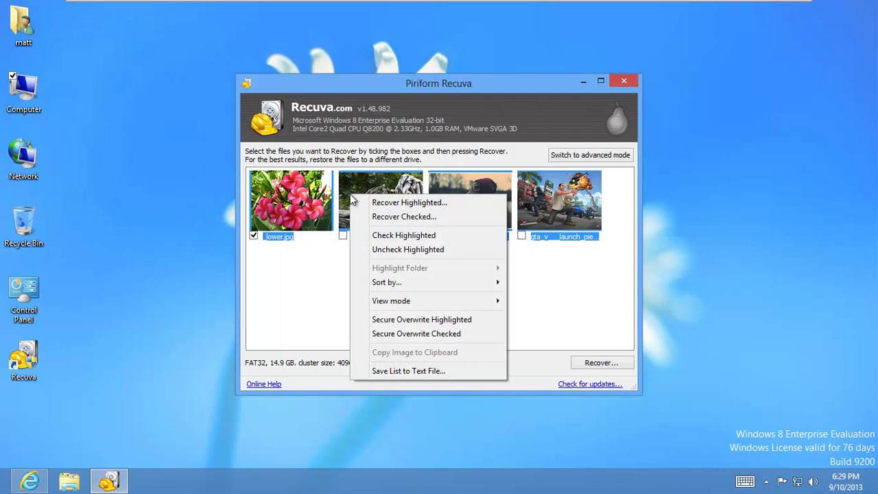
{"action": "left_click", "coordinate": [382, 234]}
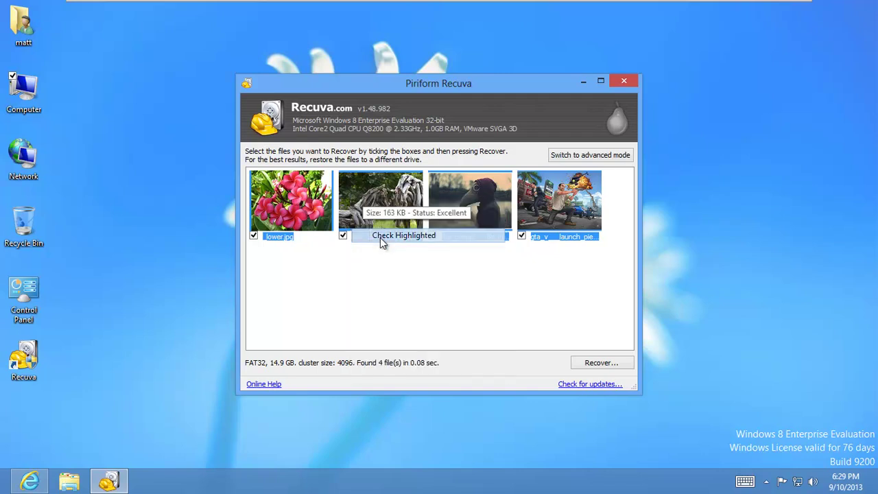
{"action": "left_click", "coordinate": [594, 362]}
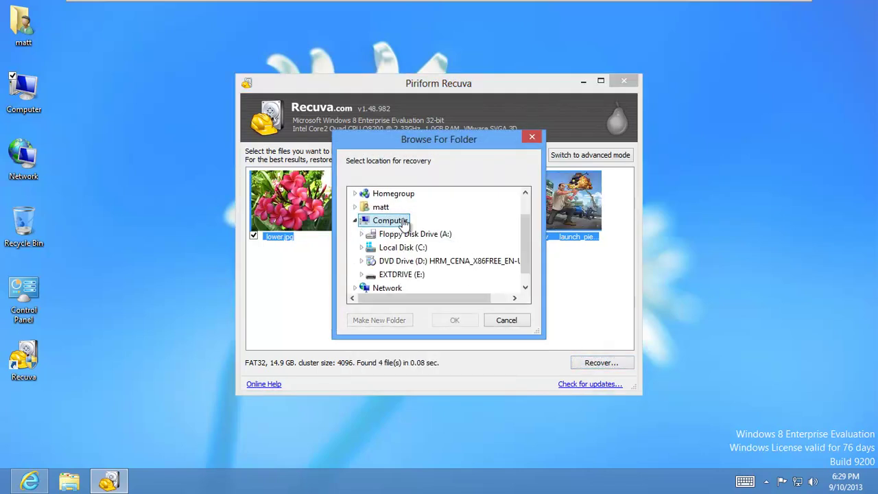
Make a new Desktop folder named 'recovered' and recover the four pictures into it
{"action": "scroll", "coordinate": [526, 242], "scroll_direction": "up", "scroll_amount": 1}
{"action": "left_click", "coordinate": [380, 194]}
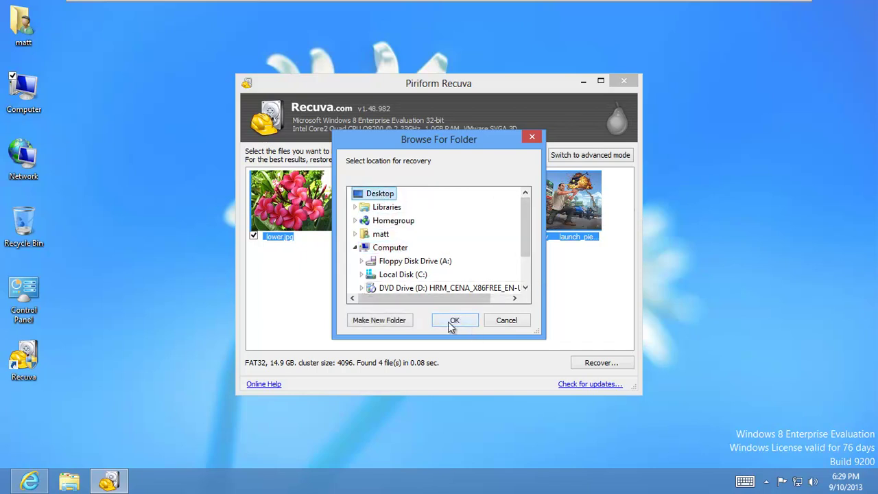
{"action": "left_click", "coordinate": [381, 320]}
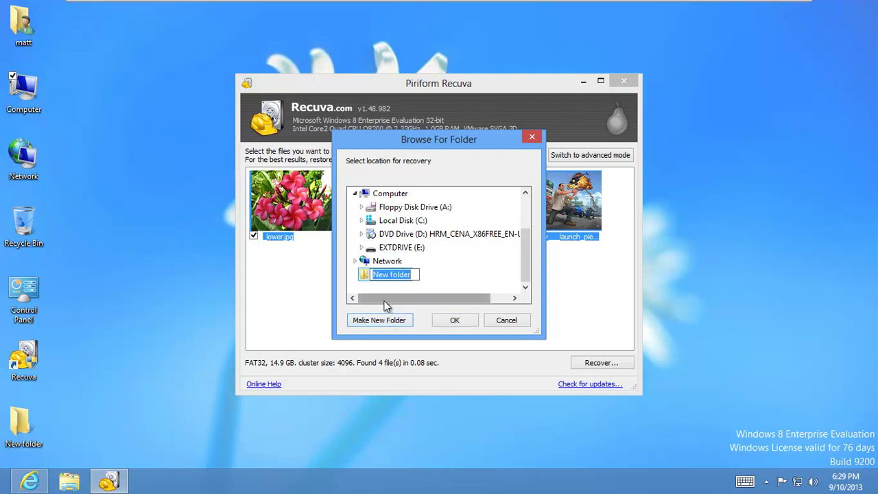
{"action": "type", "text": "recovered"}
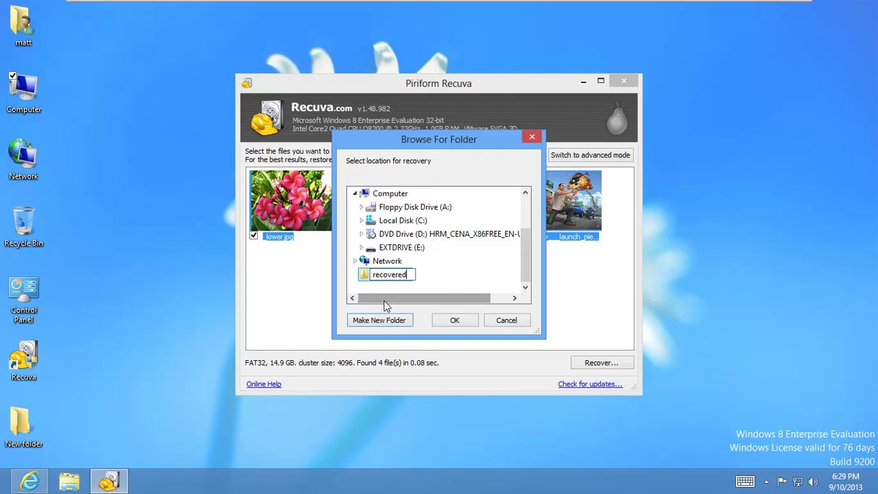
{"action": "key", "text": "Return"}
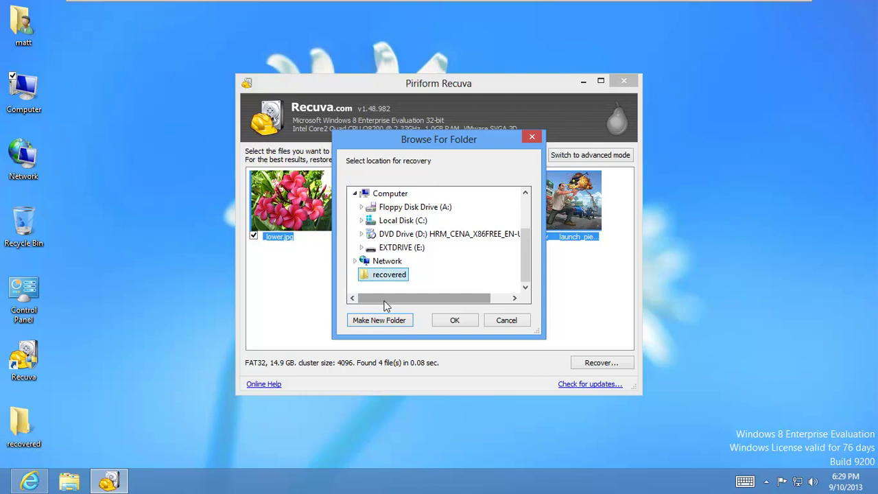
{"action": "left_click", "coordinate": [451, 322]}
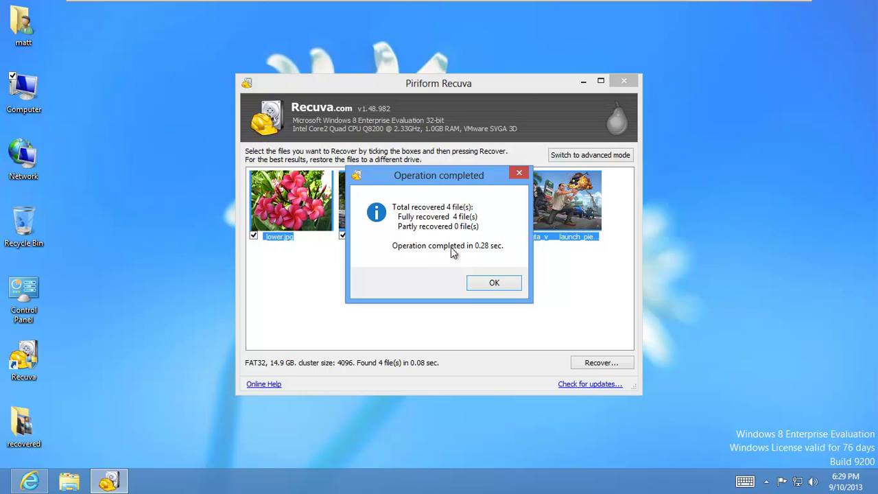
Dismiss the Operation completed summary, open the desktop 'recovered' folder and the gta_v picture
{"action": "left_click", "coordinate": [482, 288]}
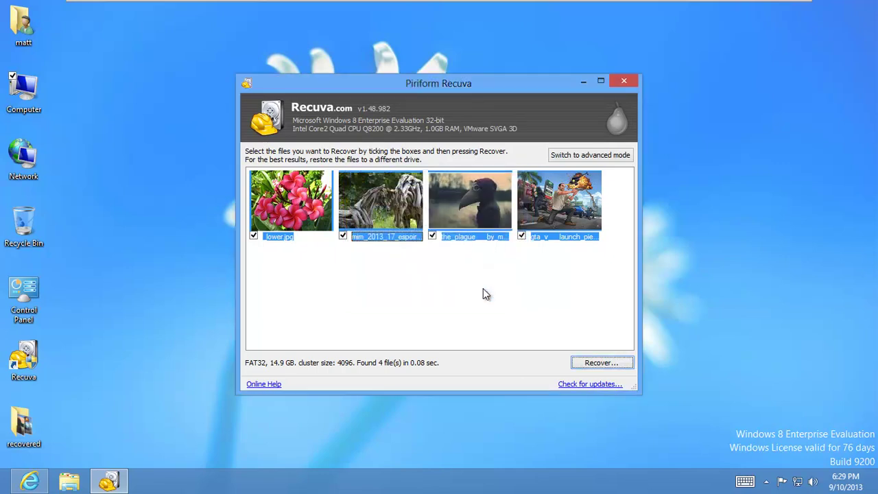
{"action": "double_click", "coordinate": [24, 425]}
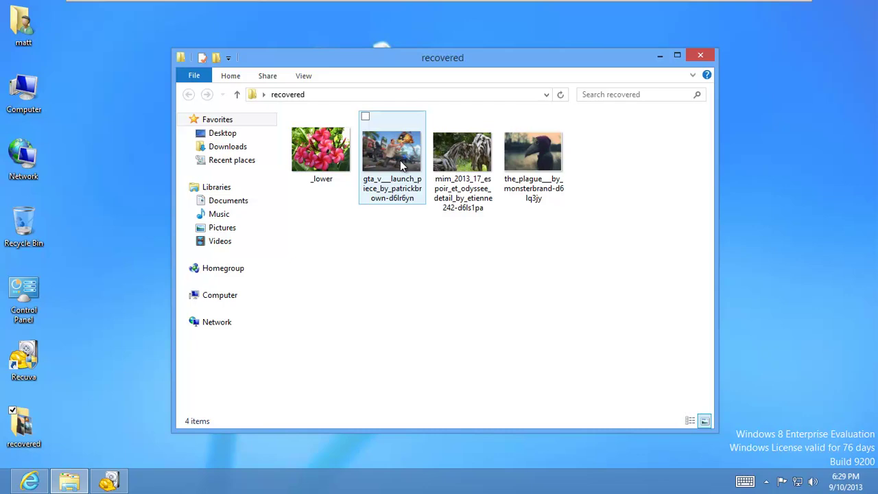
{"action": "left_click", "coordinate": [400, 160]}
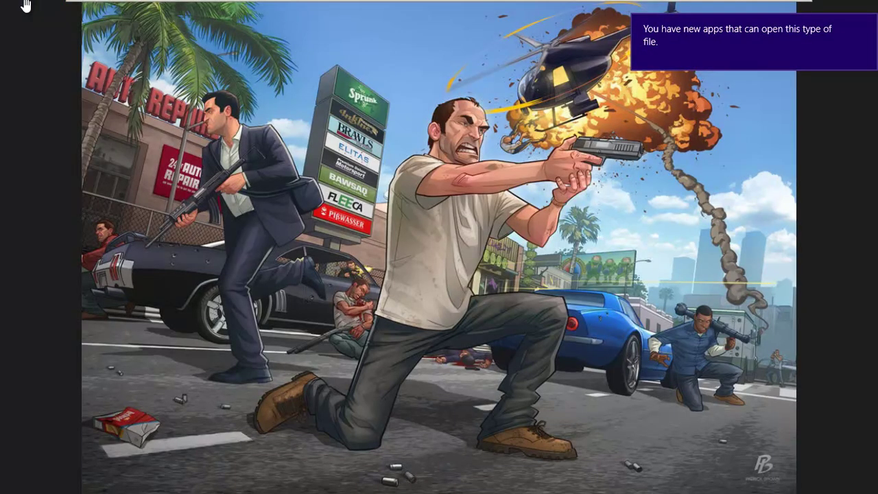
Close the Photos viewer and return to the desktop's 'recovered' folder
{"action": "left_click_drag", "start_coordinate": [26, 7], "coordinate": [374, 476]}
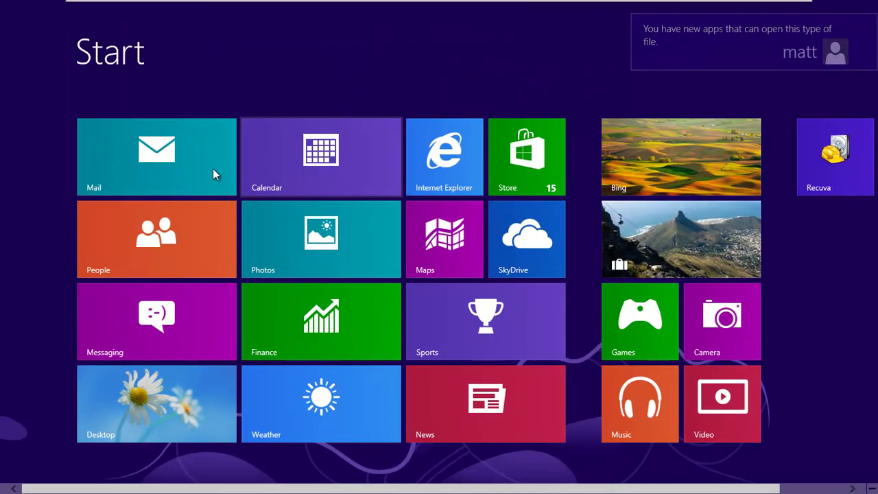
{"action": "left_click", "coordinate": [195, 424]}
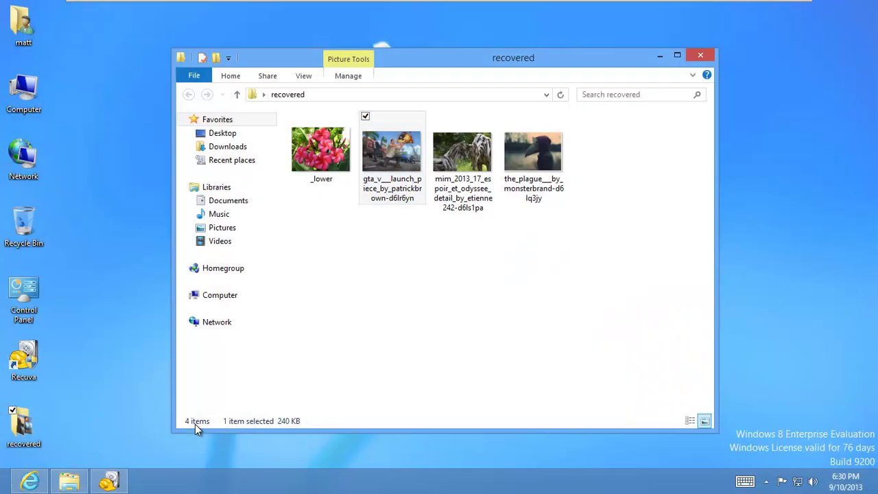